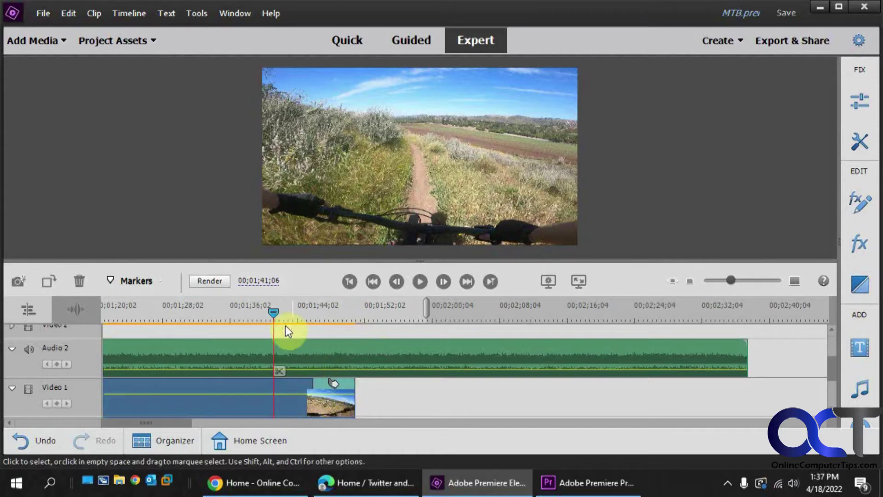
# - Play back the end of the video to find where it finishes
pyautogui.moveTo(274, 309); pyautogui.dragTo(299, 311)
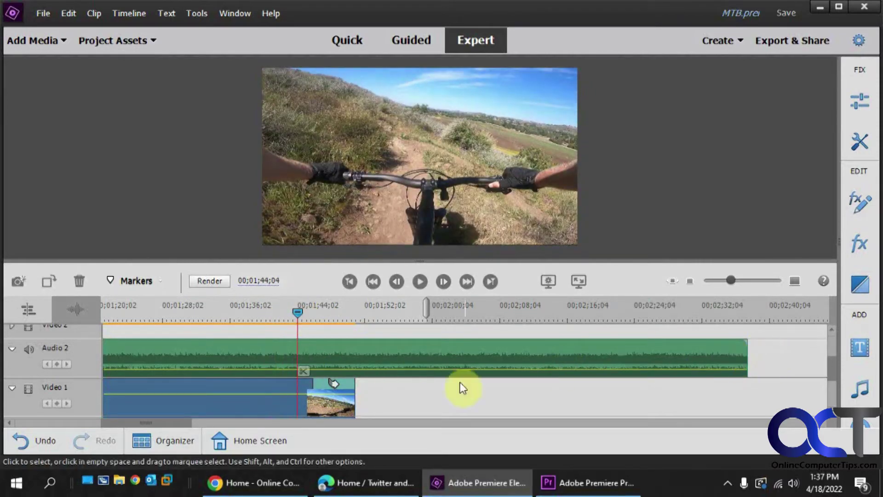
pyautogui.click(421, 280)
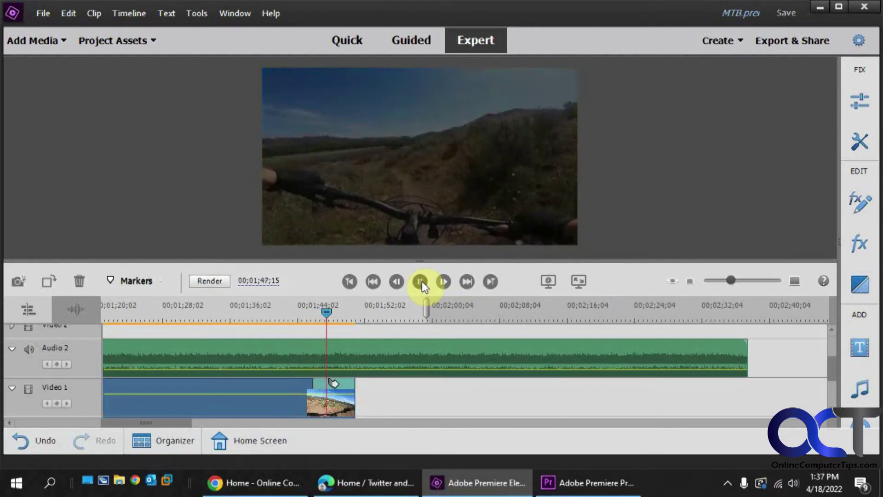
pyautogui.click(421, 280)
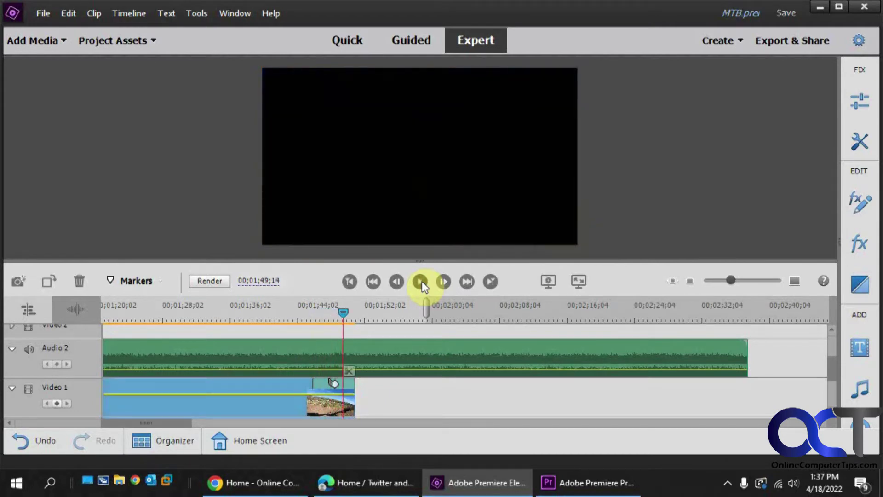
# - Split the Audio 2 music at the video's last frame and delete the leftover tail
pyautogui.moveTo(345, 314); pyautogui.dragTo(352, 318)
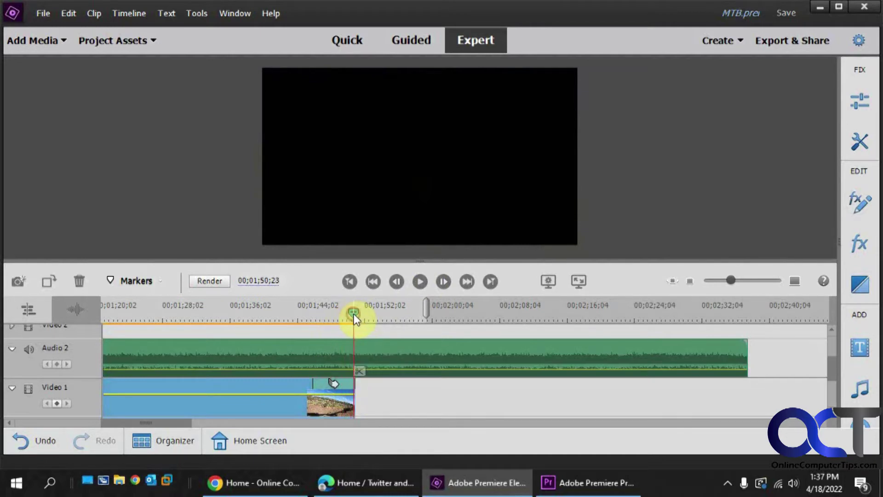
pyautogui.moveTo(351, 313); pyautogui.dragTo(355, 311)
pyautogui.click(376, 351)
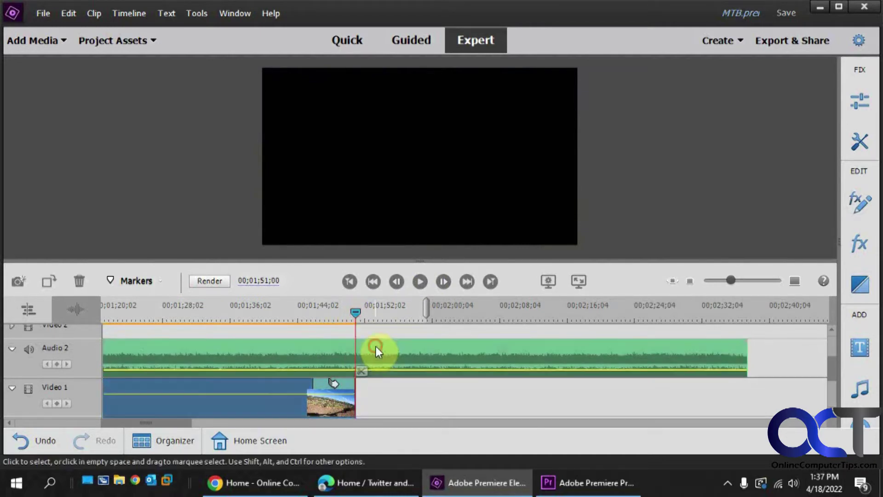
pyautogui.click(361, 370)
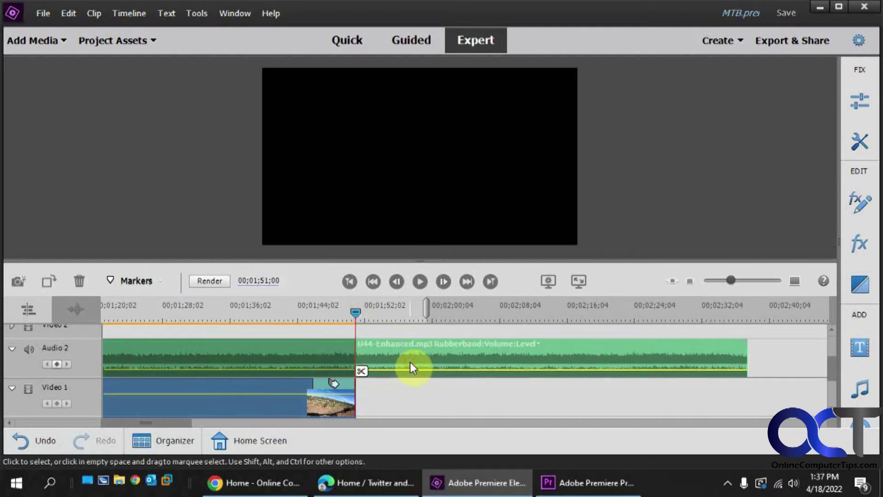
pyautogui.press('Delete')
pyautogui.moveTo(355, 313); pyautogui.dragTo(291, 318)
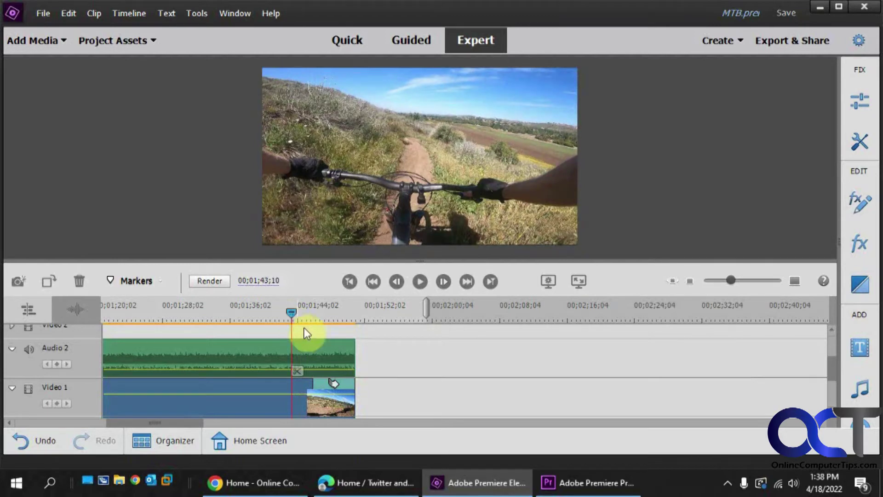
# - Add a Fade Out Audio to the Audio 2 music and start the fade earlier
pyautogui.rightClick(340, 366)
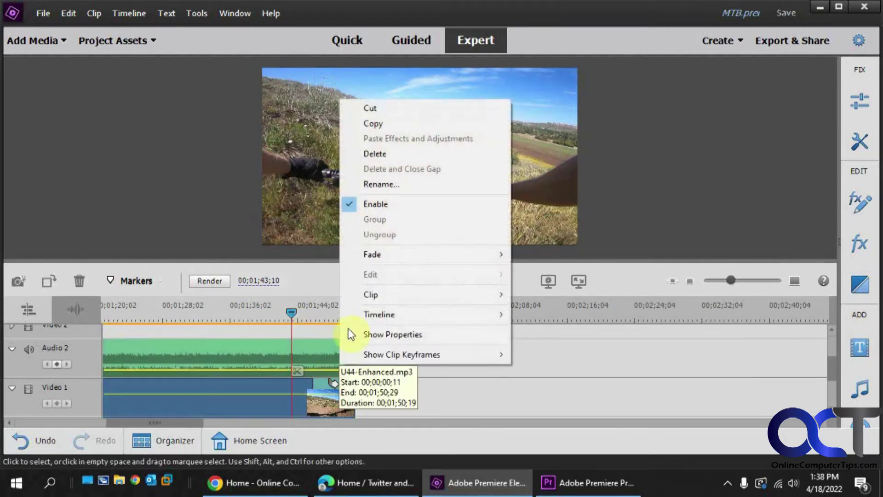
pyautogui.click(378, 254)
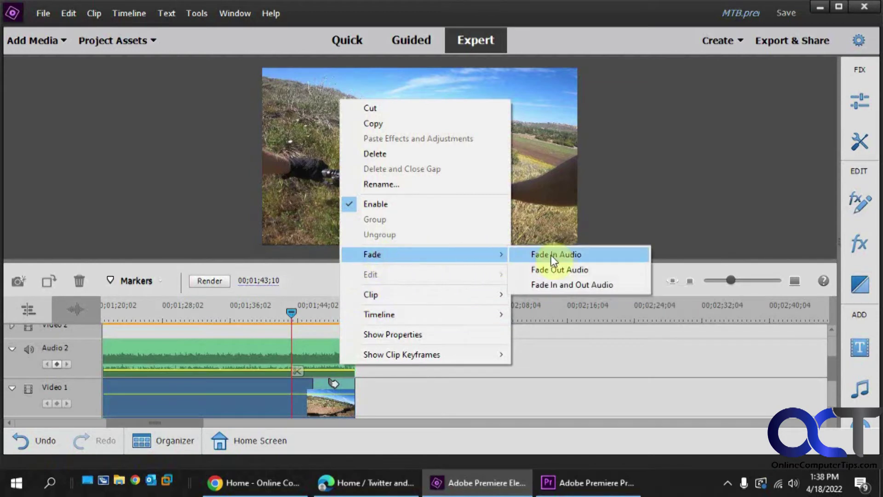
pyautogui.click(536, 270)
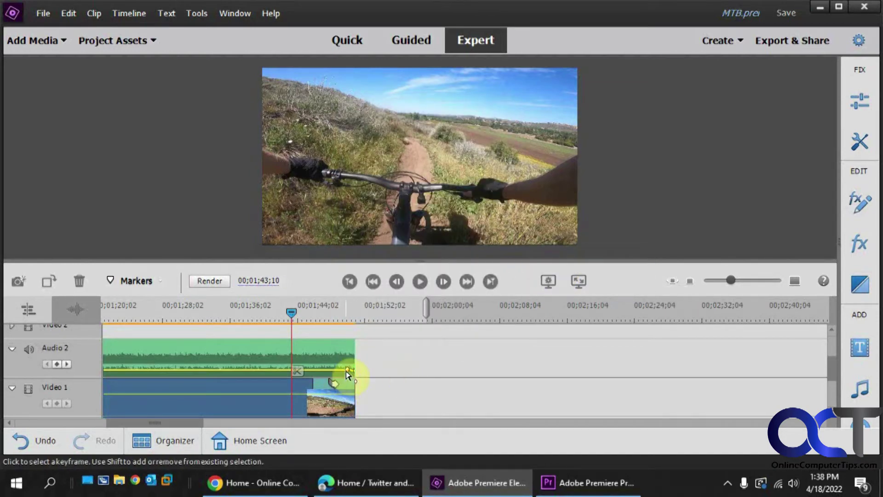
pyautogui.moveTo(348, 372); pyautogui.dragTo(314, 372)
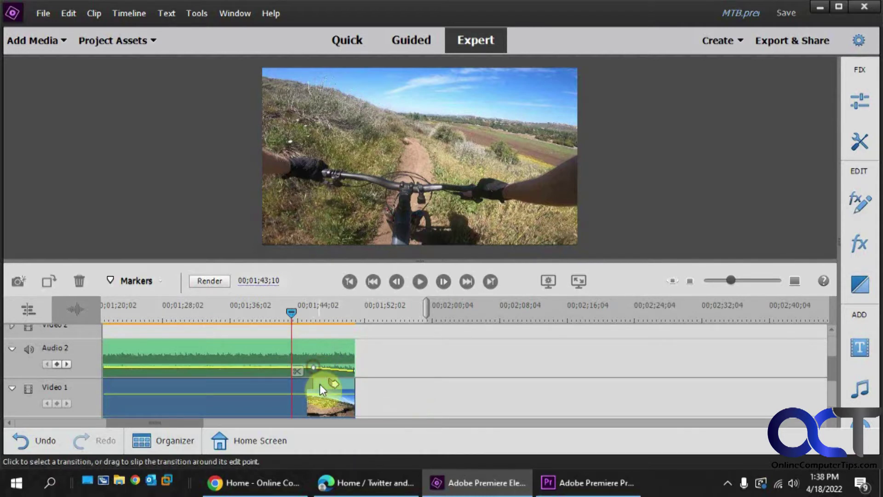
# - Preview the music fading out from just before the fade
pyautogui.click(299, 312)
pyautogui.moveTo(302, 314); pyautogui.dragTo(302, 313)
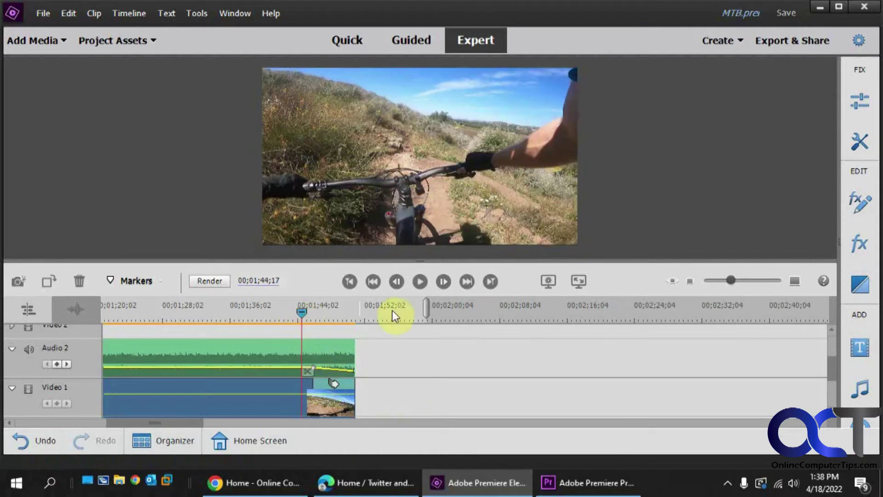
pyautogui.click(415, 281)
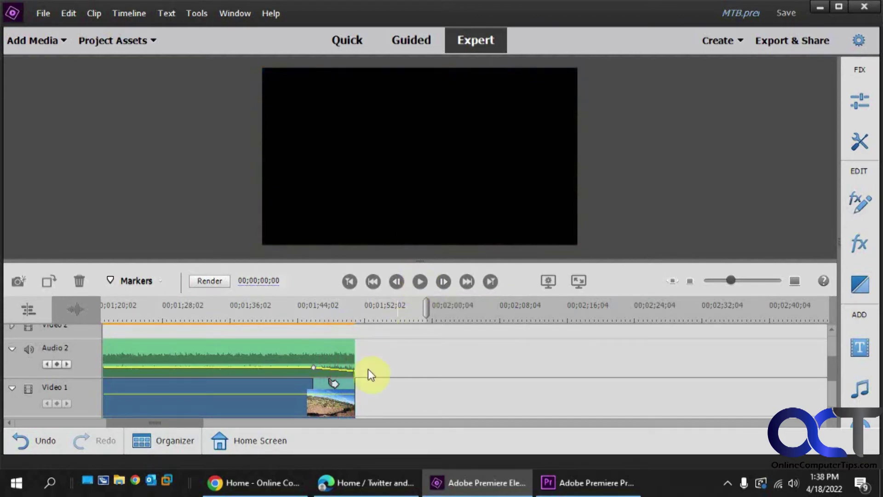
# - Stop playback, zoom the timeline out, and select the Audio 2 music clip
pyautogui.click(335, 386)
pyautogui.click(420, 281)
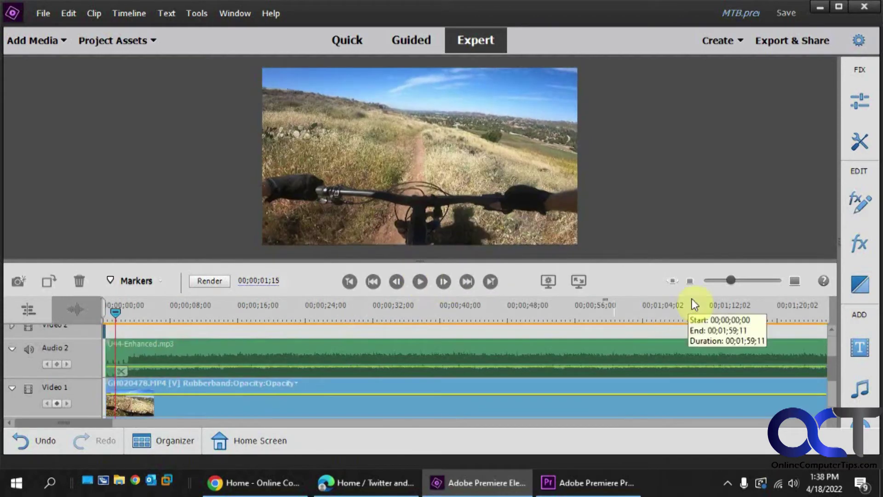
pyautogui.moveTo(730, 280); pyautogui.dragTo(726, 280)
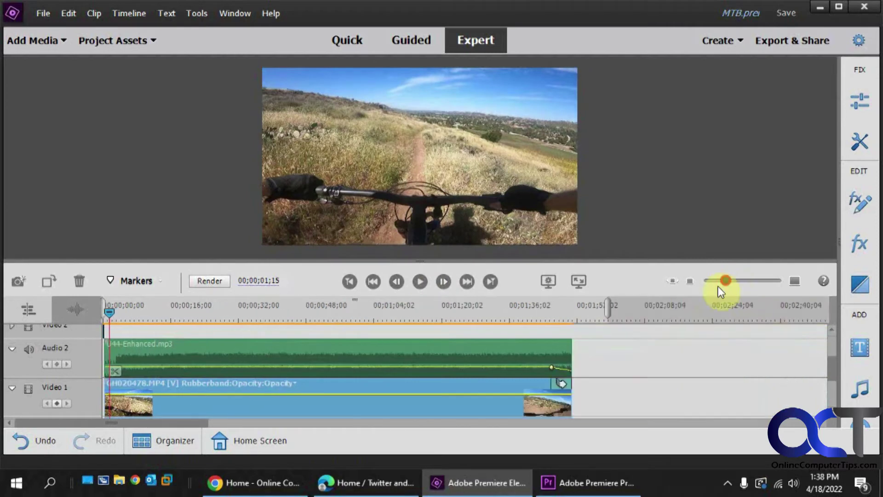
pyautogui.click(546, 345)
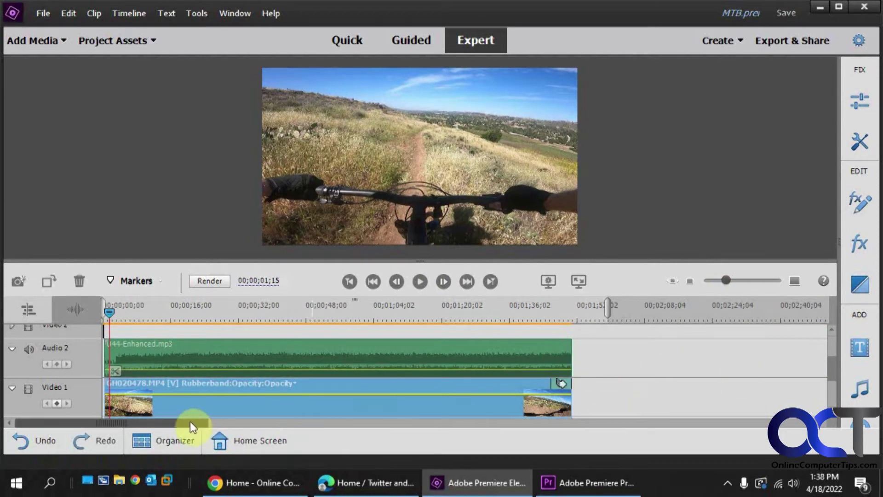
pyautogui.moveTo(190, 421); pyautogui.dragTo(253, 430)
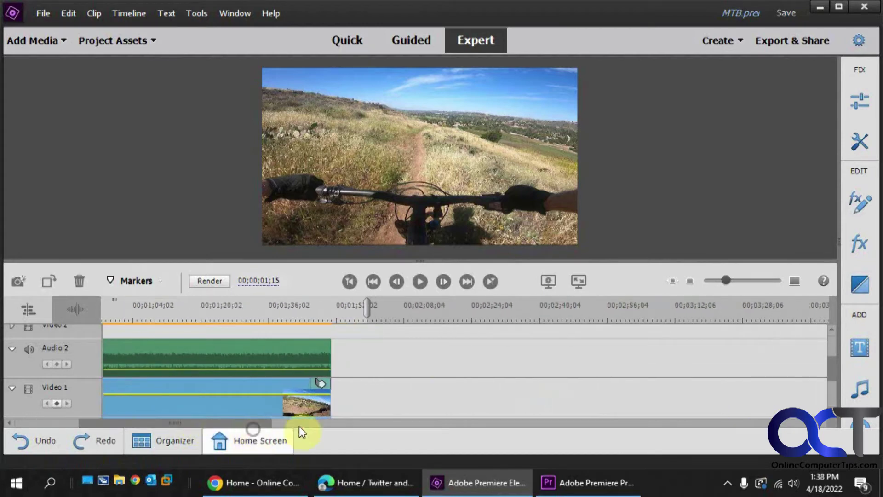
# - Apply a Constant Gain audio transition to the end of the Audio 2 music
pyautogui.click(860, 284)
pyautogui.click(798, 98)
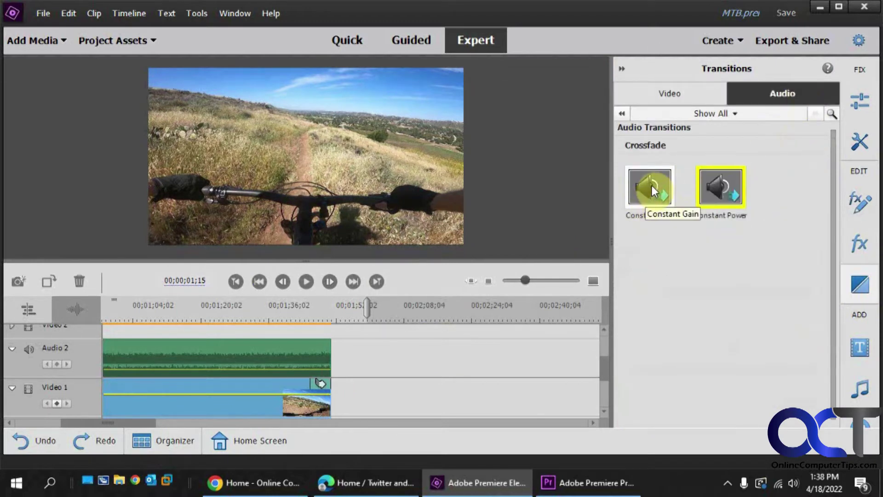
pyautogui.moveTo(652, 185); pyautogui.dragTo(329, 360)
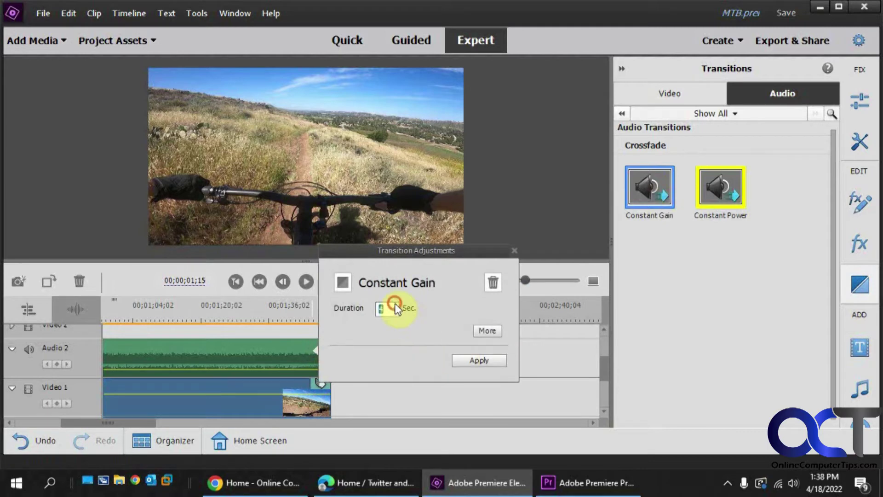
pyautogui.click(468, 362)
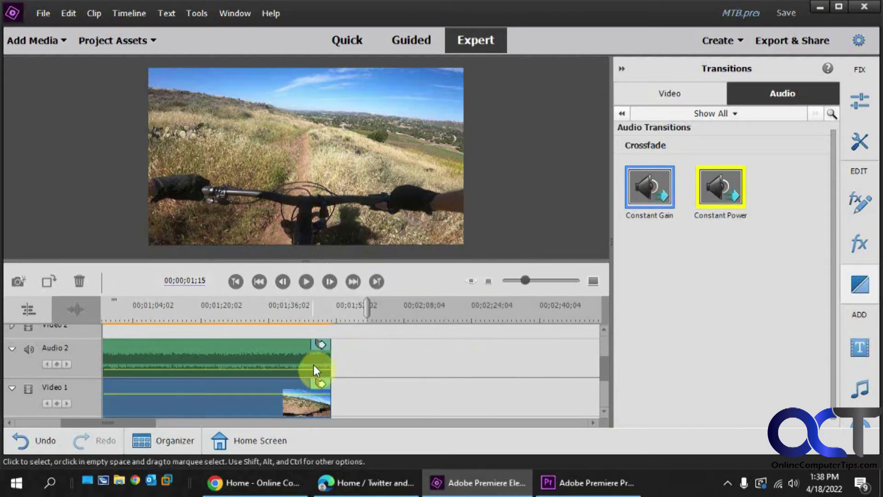
# - Move the playhead before the fade and collapse the Transitions panel
pyautogui.click(306, 311)
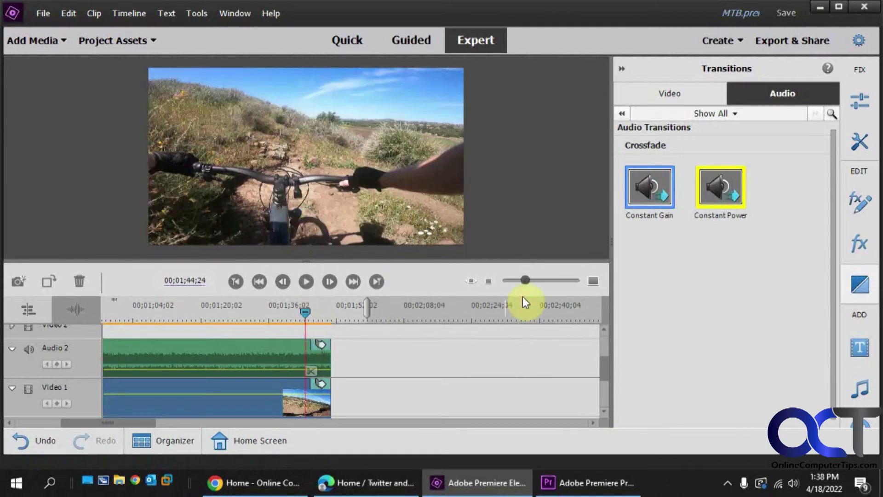
pyautogui.click(592, 281)
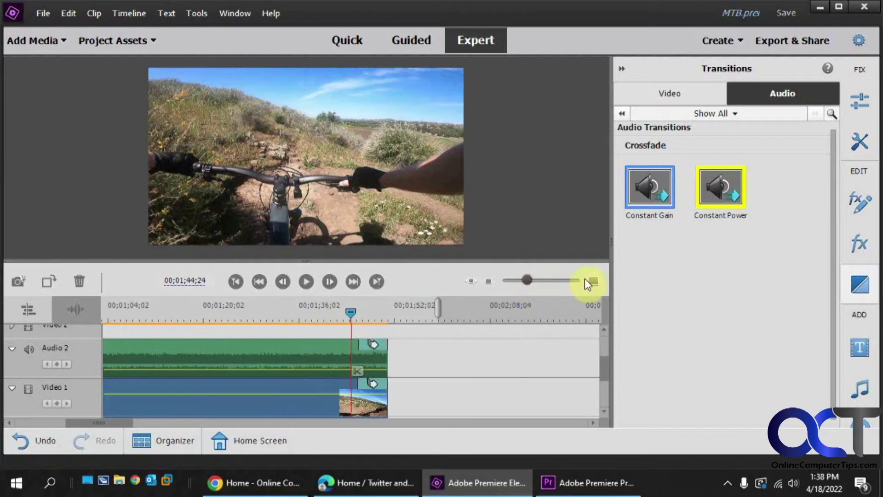
pyautogui.click(622, 68)
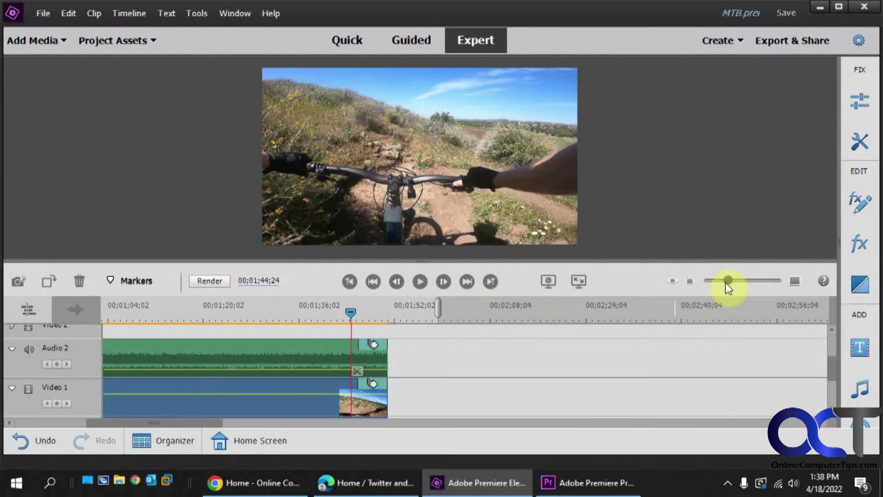
# - Zoom in and shorten the end transitions on Audio 2 and Video 1
pyautogui.moveTo(726, 282); pyautogui.dragTo(739, 283)
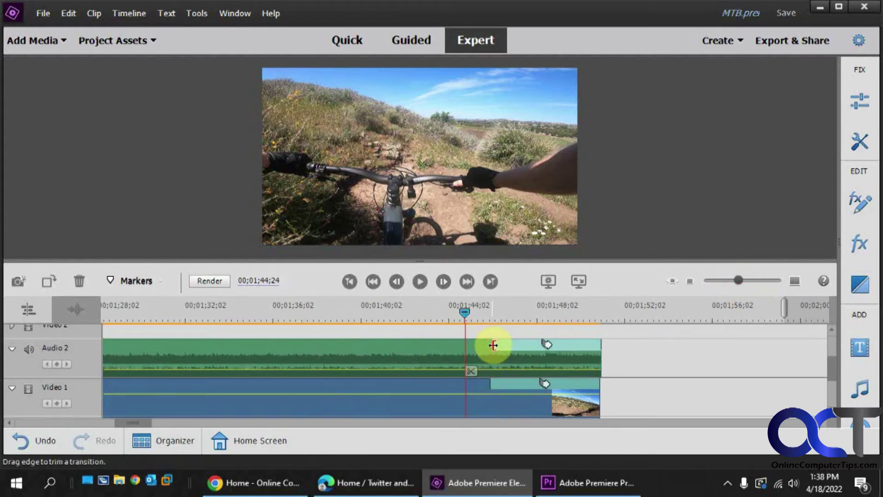
pyautogui.moveTo(503, 347)
pyautogui.mouseDown()
pyautogui.moveTo(532, 346)
pyautogui.moveTo(508, 347)
pyautogui.moveTo(518, 346)
pyautogui.mouseUp()
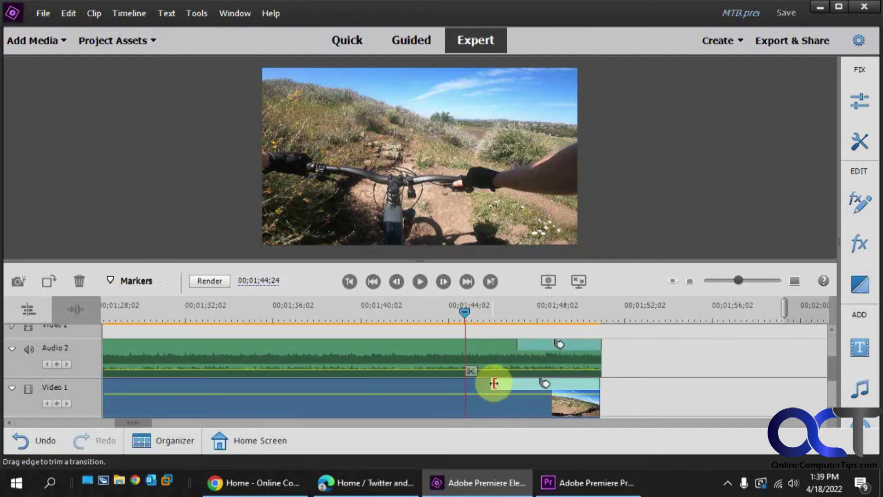
pyautogui.moveTo(511, 385); pyautogui.dragTo(520, 387)
# - Play back the ending from about 00;01;46, then bring back the transitions panel
pyautogui.moveTo(465, 312); pyautogui.dragTo(506, 316)
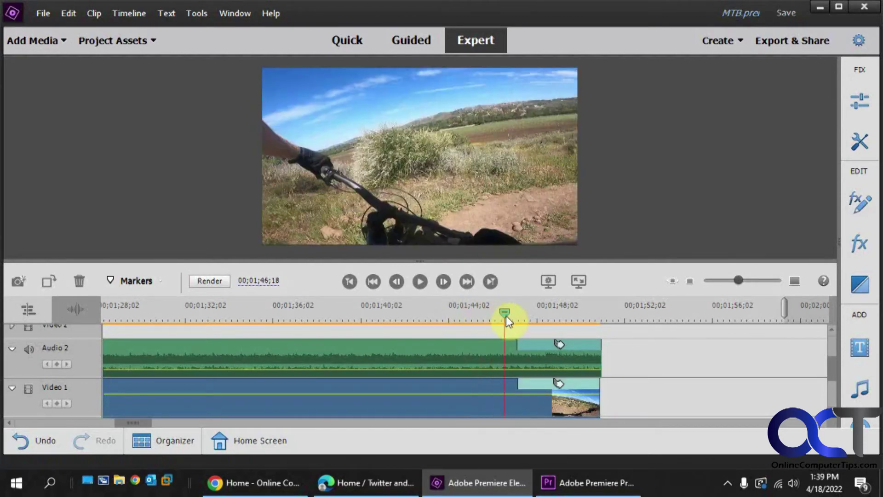
pyautogui.click(420, 281)
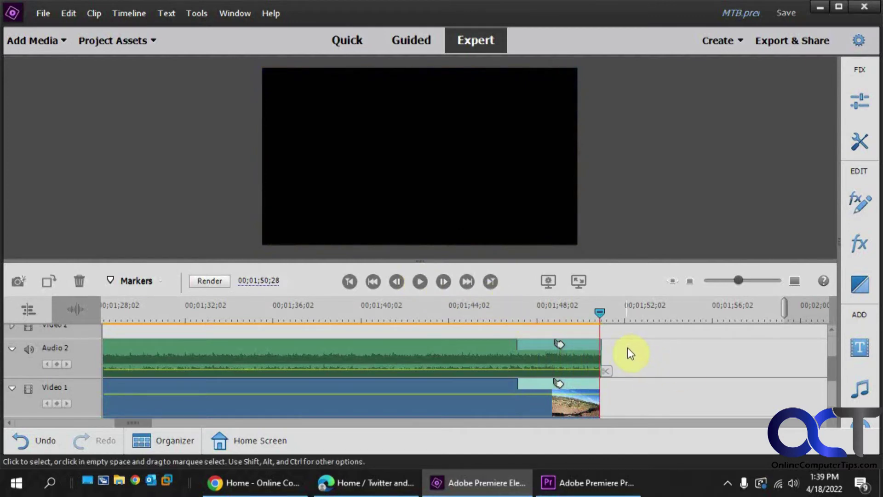
pyautogui.click(853, 289)
# - Review the audio transitions list and the Audio 2 clip's Fade options, then dismiss them
pyautogui.click(773, 94)
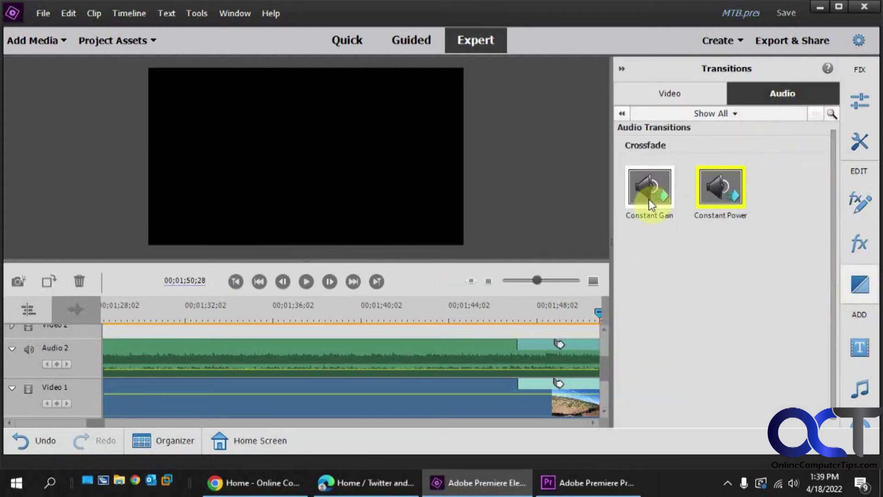
pyautogui.click(621, 68)
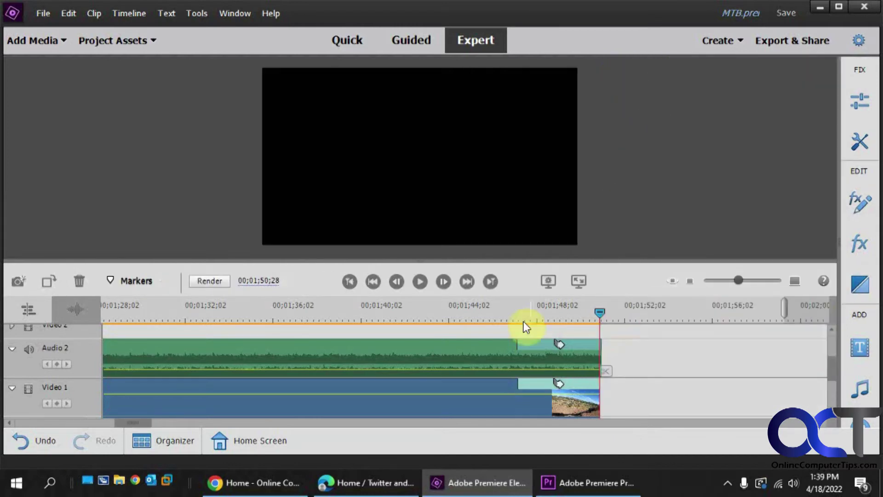
pyautogui.rightClick(463, 355)
pyautogui.moveTo(569, 249)
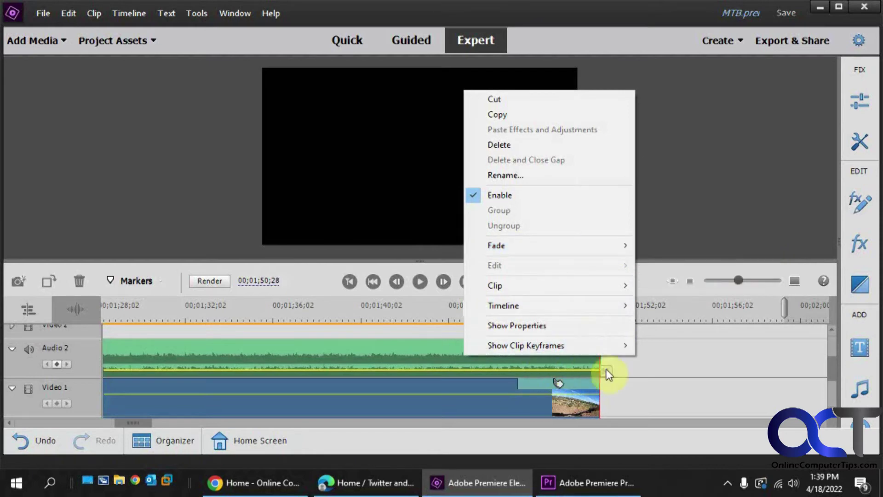
pyautogui.click(658, 367)
# - In Premiere Pro, razor-cut A2 at the video's end (00;01;51;42) and delete the leftover tail
pyautogui.click(581, 485)
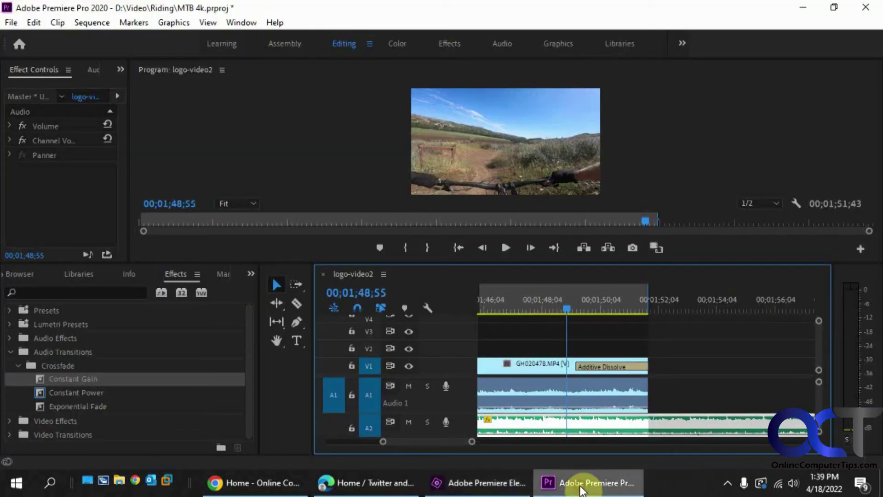
pyautogui.moveTo(644, 306); pyautogui.dragTo(648, 306)
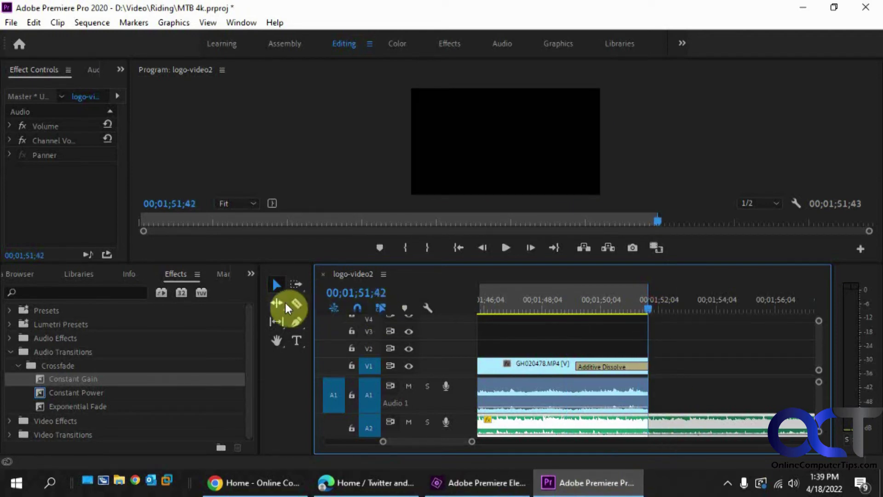
pyautogui.click(302, 303)
pyautogui.click(649, 420)
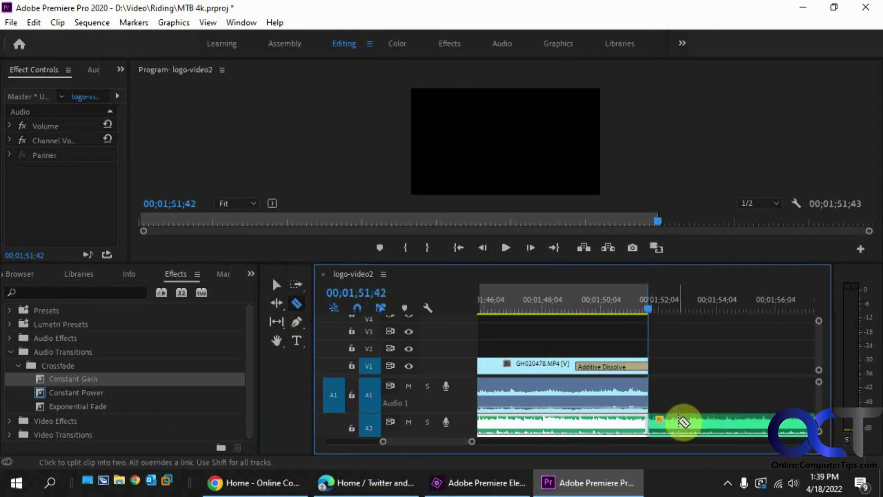
pyautogui.click(278, 285)
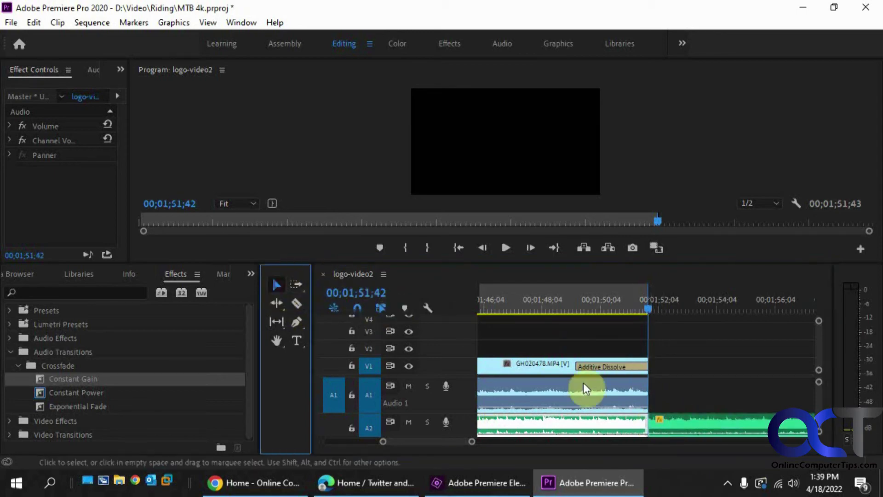
pyautogui.click(680, 422)
pyautogui.press('Delete')
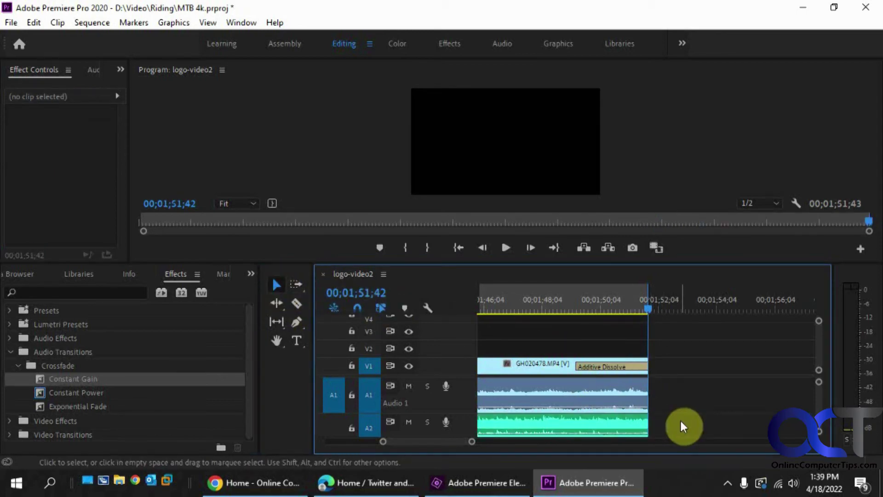
# - Drop the Constant Gain crossfade onto the end of the A2 music and play back the fade-out
pyautogui.click(623, 430)
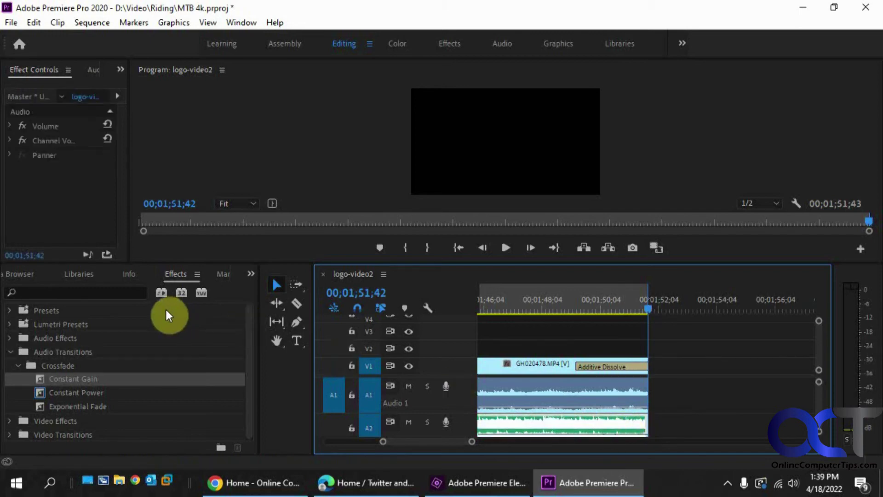
pyautogui.click(179, 278)
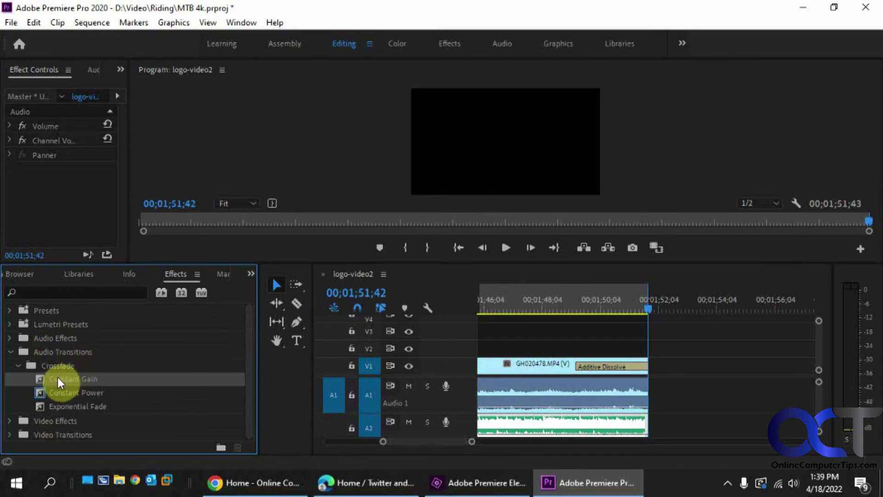
pyautogui.moveTo(59, 381); pyautogui.dragTo(581, 426)
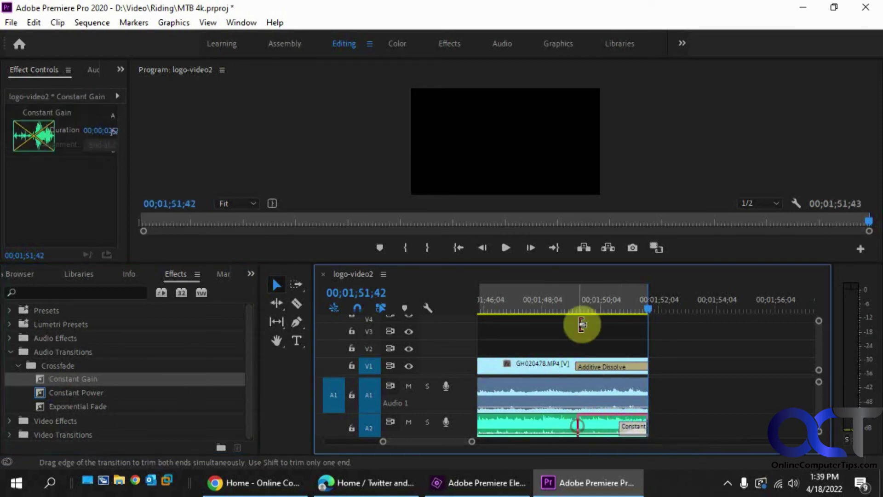
pyautogui.click(562, 309)
pyautogui.click(506, 249)
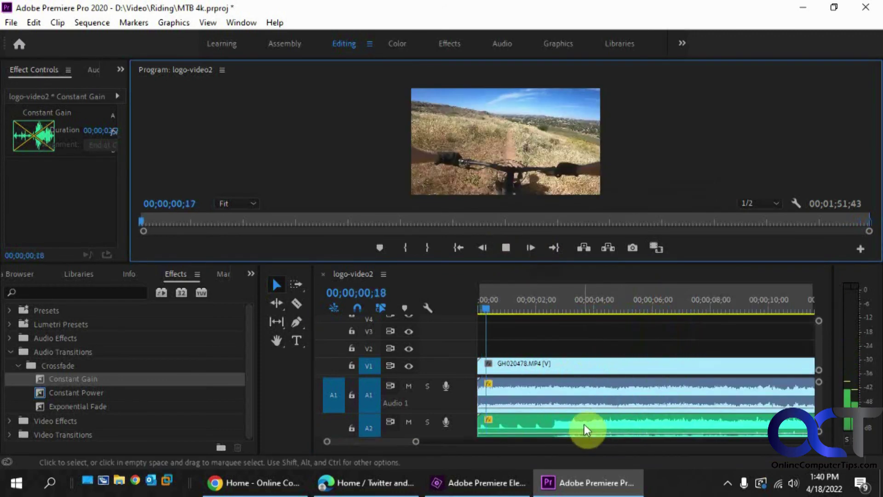
# - Stop playback, zoom out to the full sequence, and check the A2 clip's options
pyautogui.click(507, 248)
pyautogui.moveTo(416, 441); pyautogui.dragTo(587, 446)
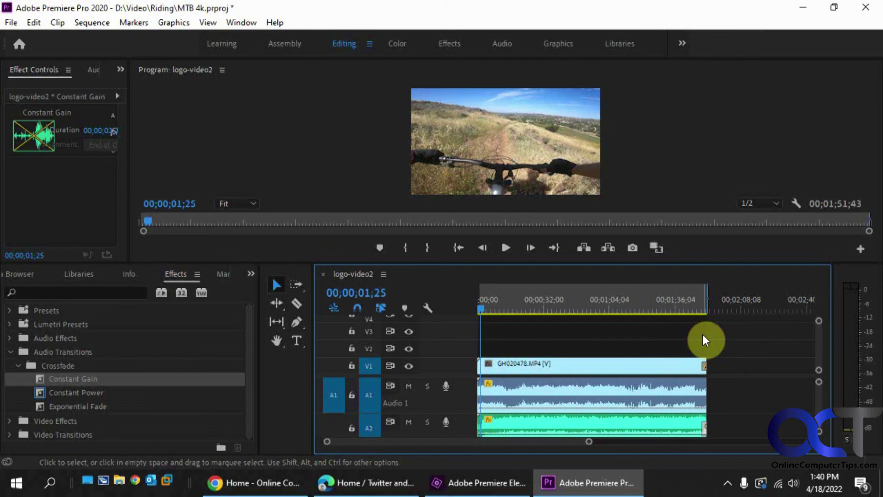
pyautogui.rightClick(663, 428)
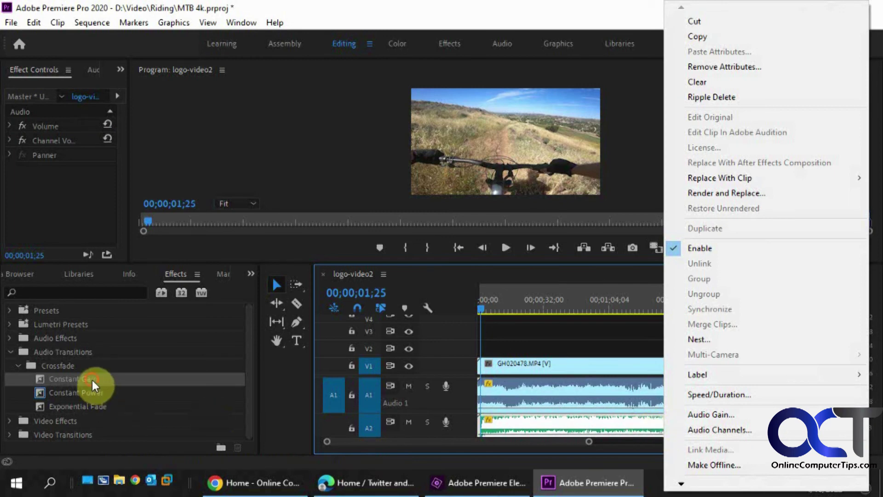
pyautogui.click(104, 384)
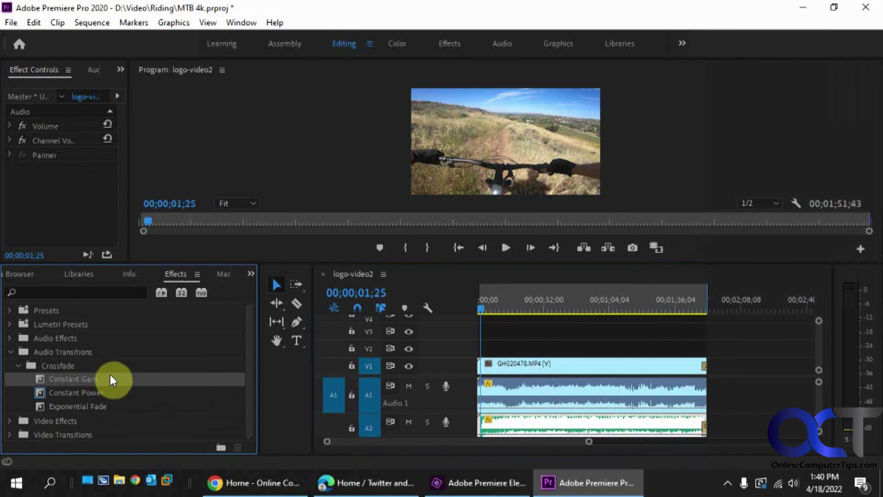